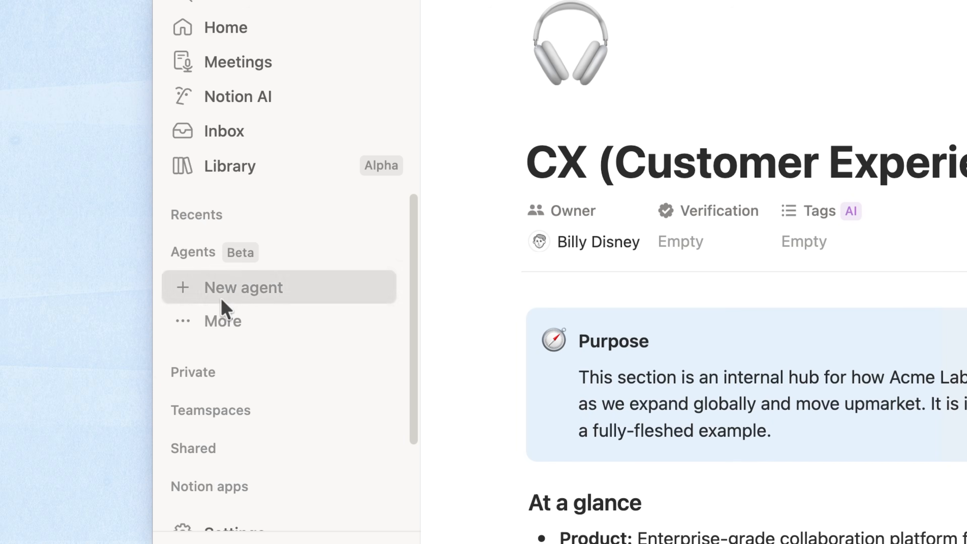
# - Start a new custom agent described as a #cx-team Q&A agent searching the help center and knowledge base
pyautogui.click(222, 301)
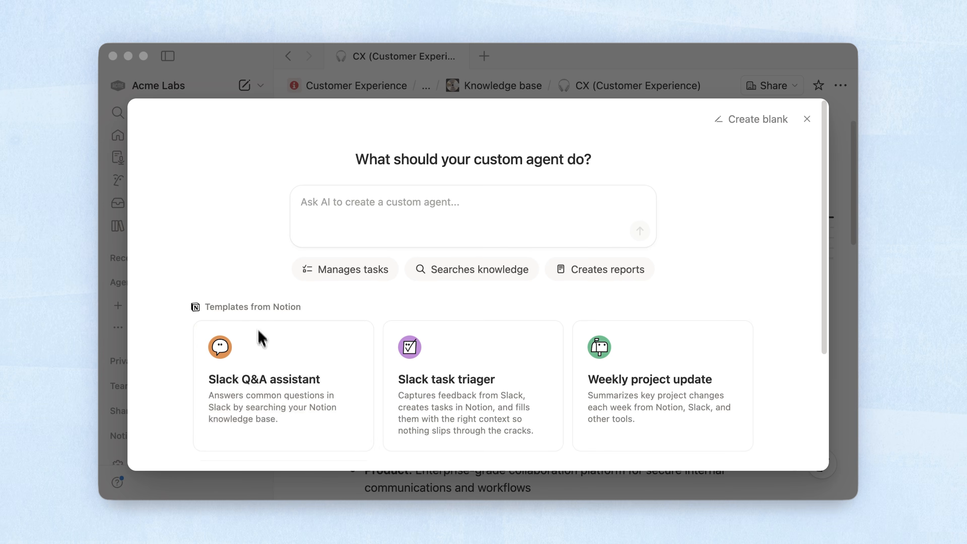
pyautogui.click(338, 210)
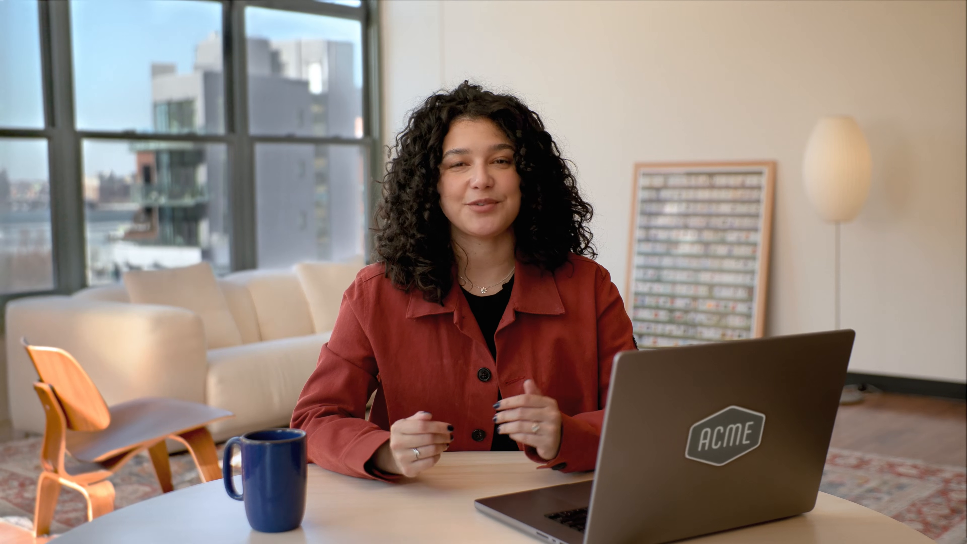
pyautogui.write('C')
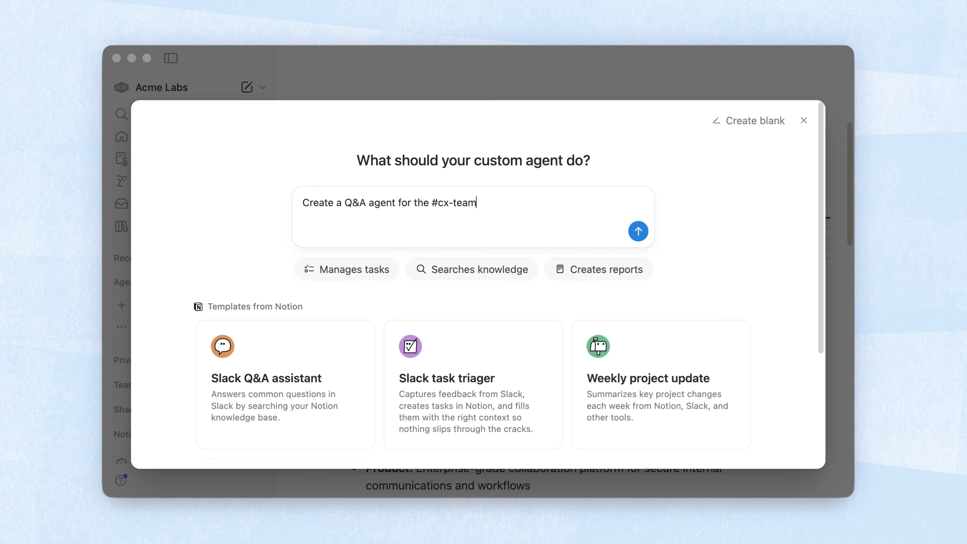
pyautogui.write('ns by searching our help center and internal knowled')
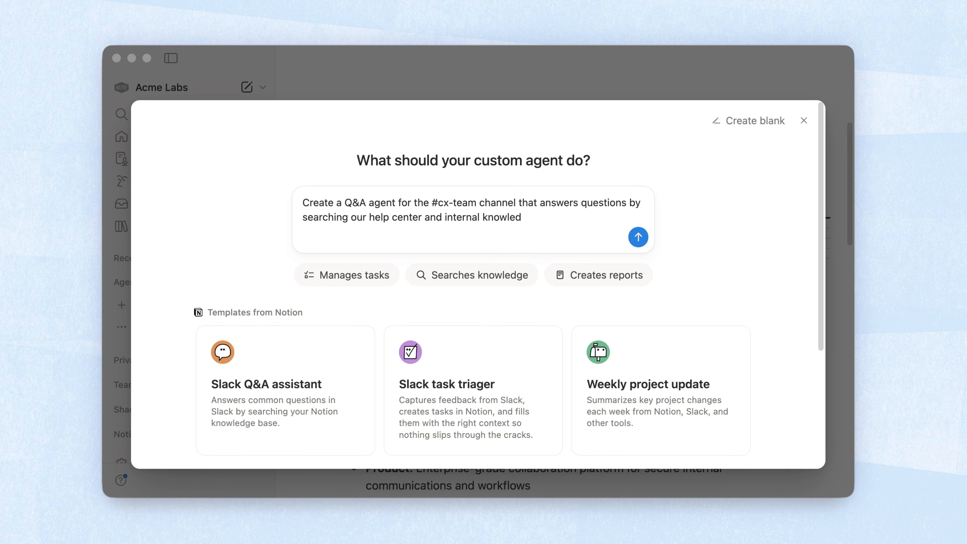
pyautogui.write('ge base.')
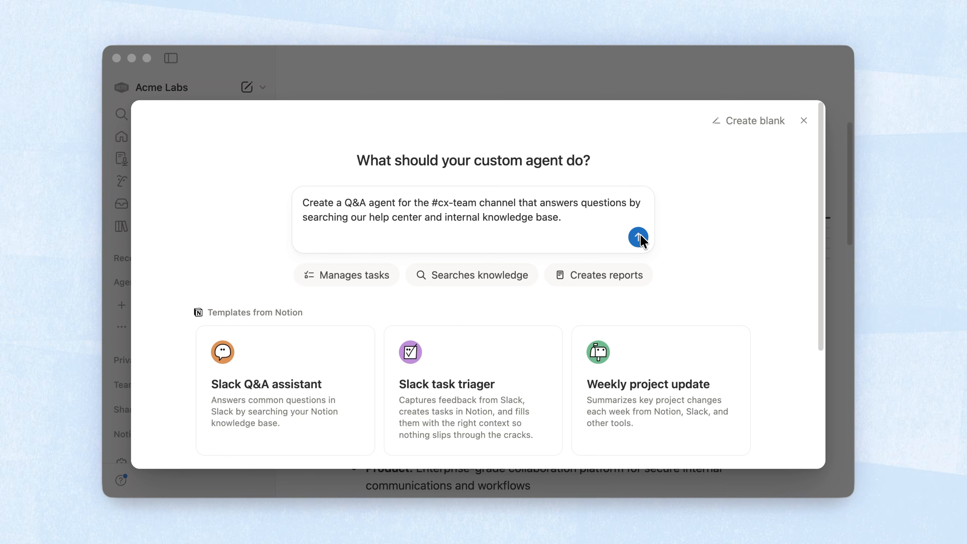
# - Generate the CX Q&A Agent from the description and review its triggers, instructions and access settings
pyautogui.click(639, 238)
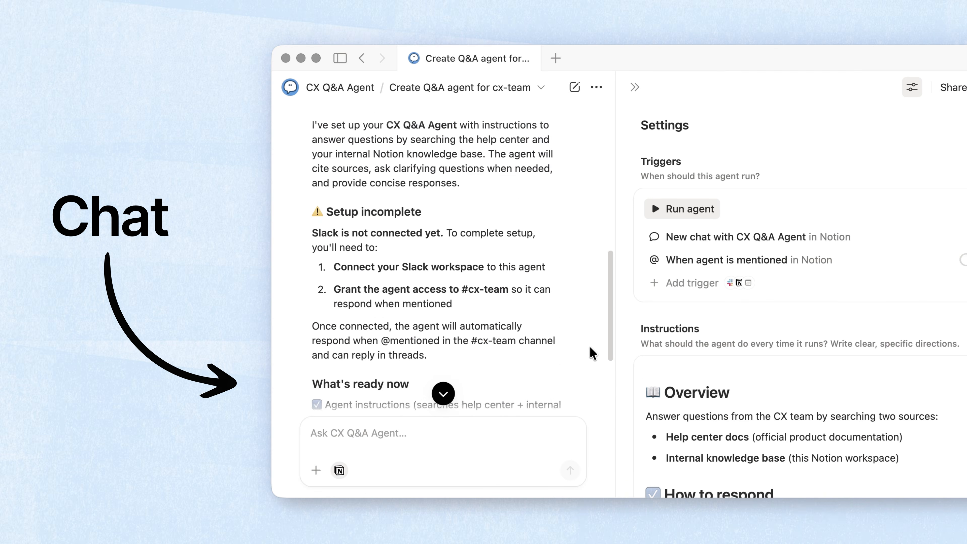
pyautogui.scroll(-5, 592, 349)
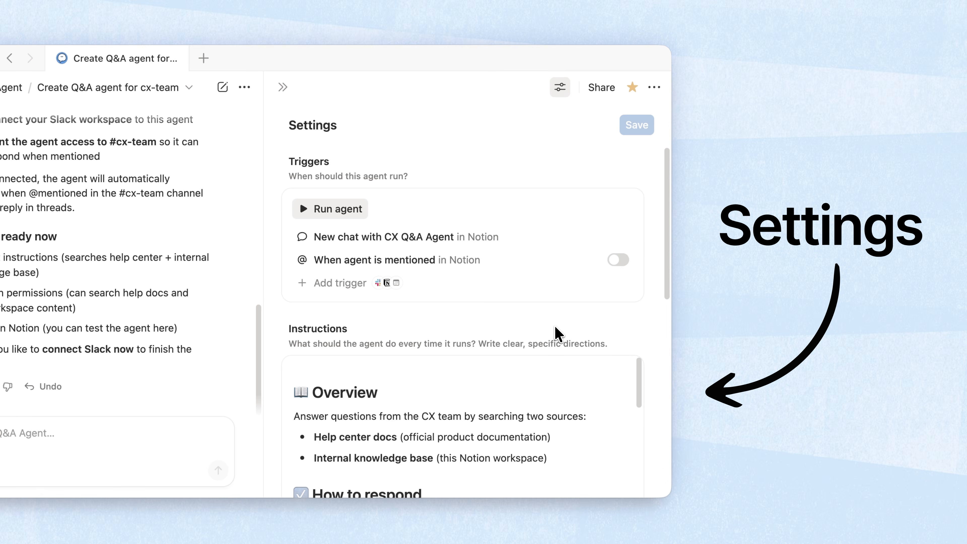
pyautogui.scroll(-8, 558, 334)
pyautogui.scroll(-4, 463, 322)
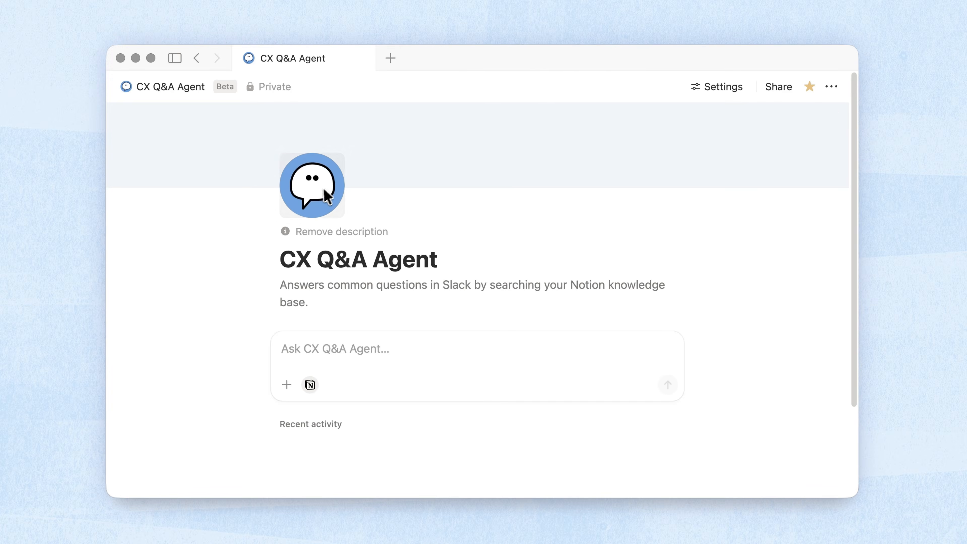
# - Set the agent's icon to the wizard hat and rename it 'CX Answer Wizard'
pyautogui.click(326, 197)
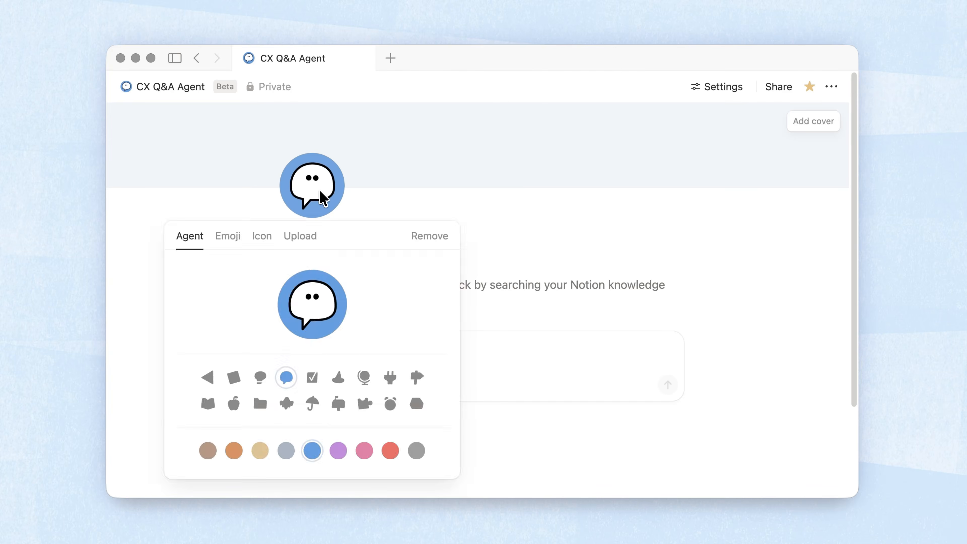
pyautogui.click(338, 379)
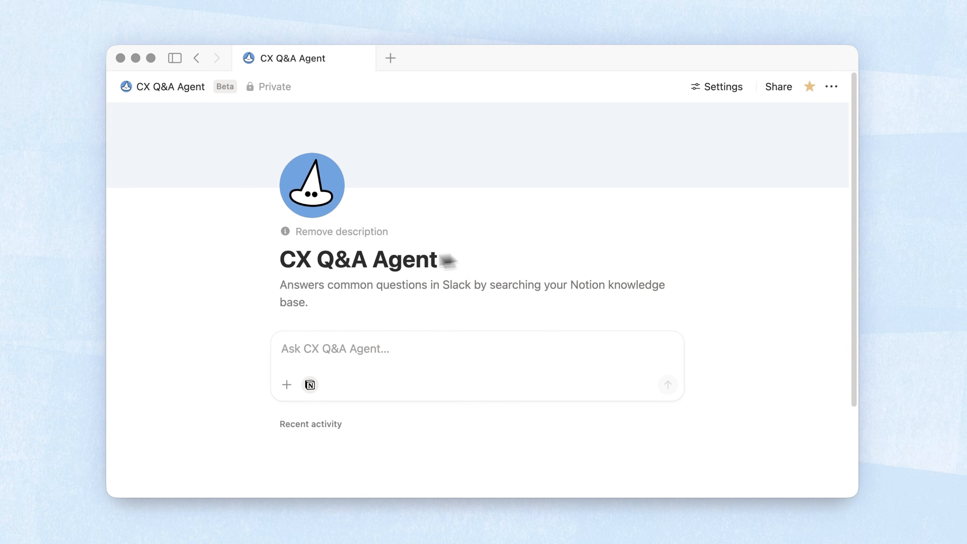
pyautogui.write('CX Answer Wizard')
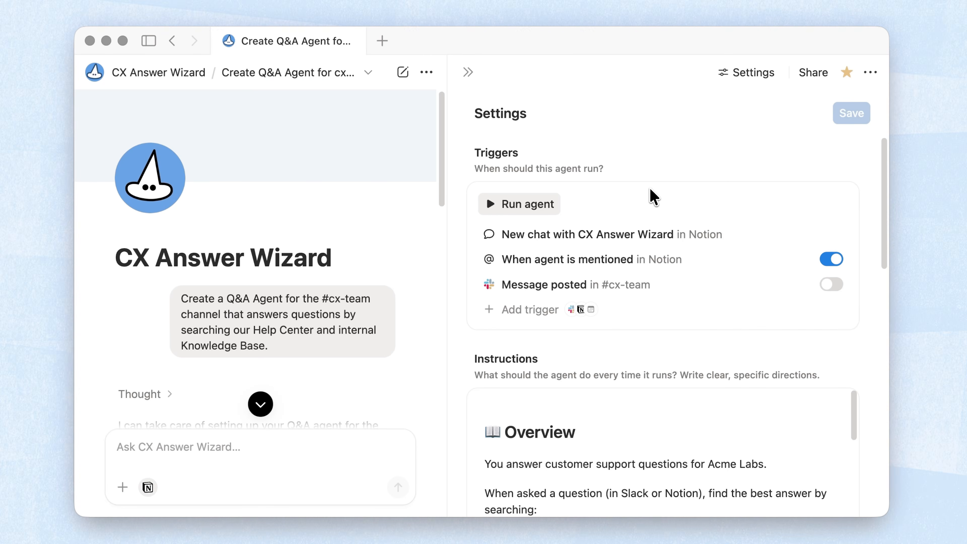
# - Browse the Message posted, Page added to database and On a schedule trigger options
pyautogui.click(521, 310)
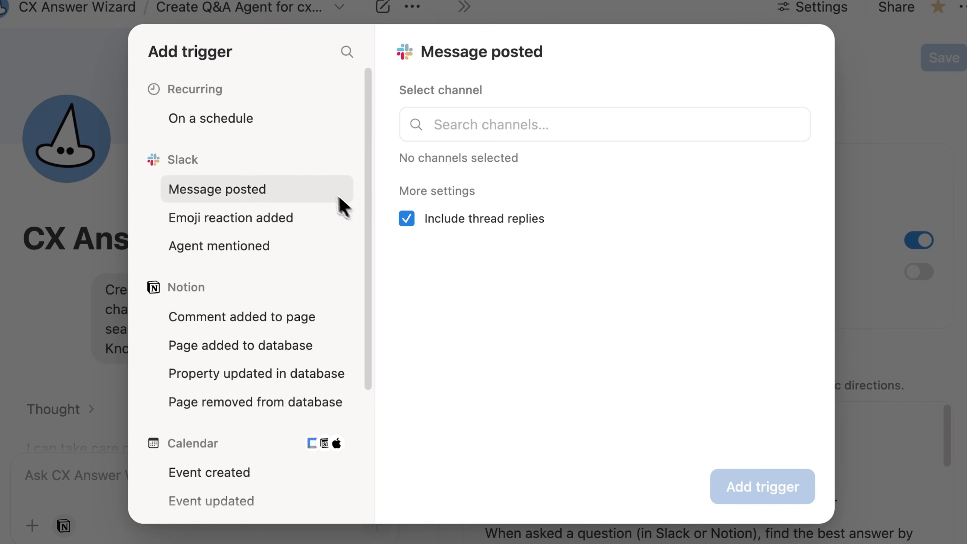
pyautogui.click(326, 352)
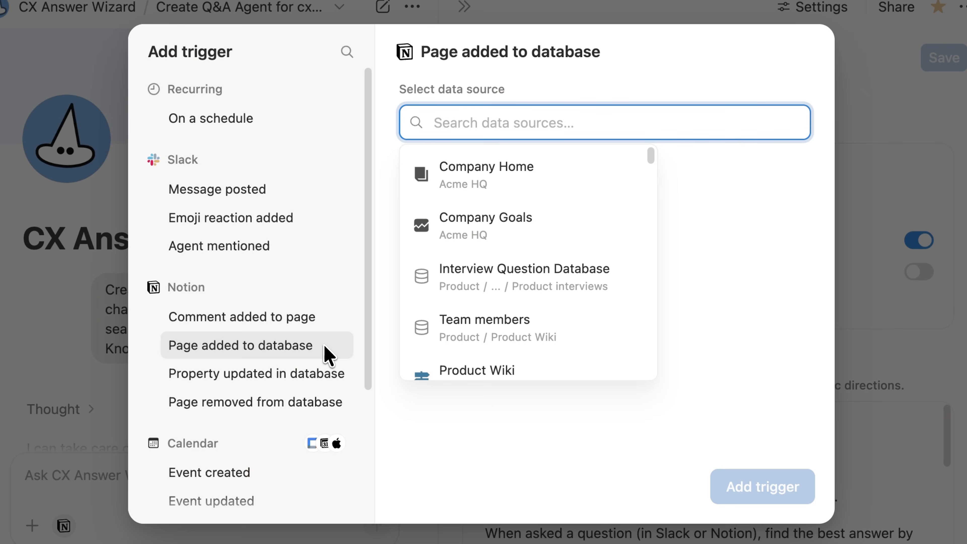
pyautogui.click(312, 126)
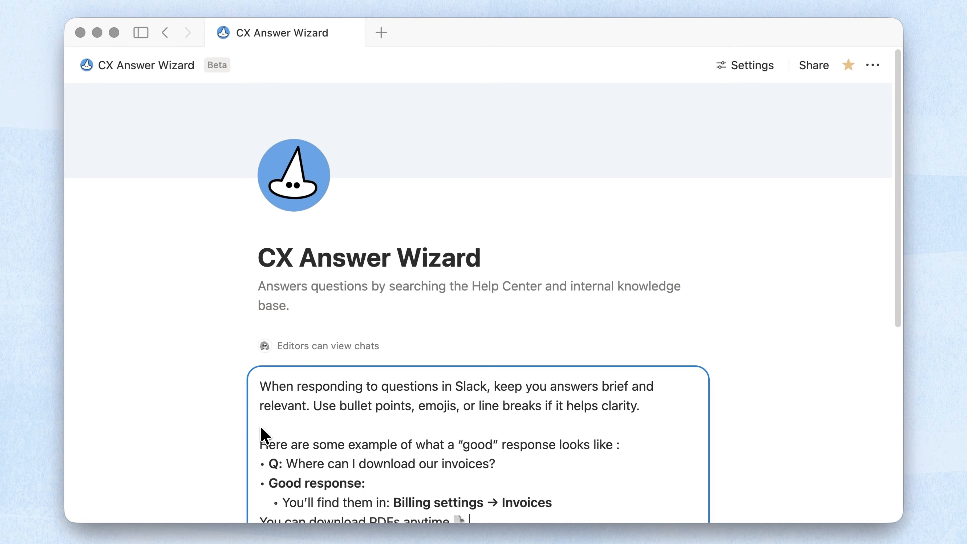
# - Add the search-sources line linking the Knowledge base page and the help center URL to the request
pyautogui.scroll(-3, 263, 435)
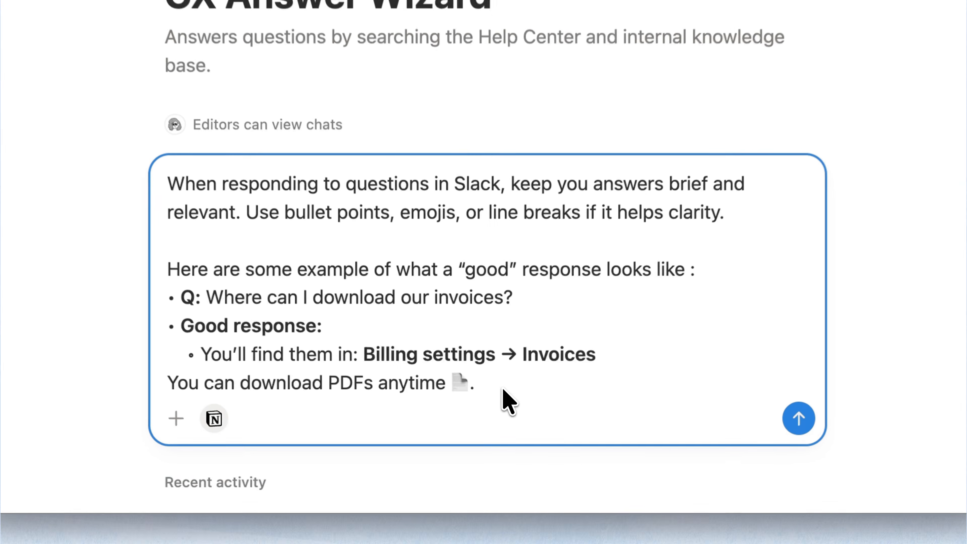
pyautogui.press('Return')
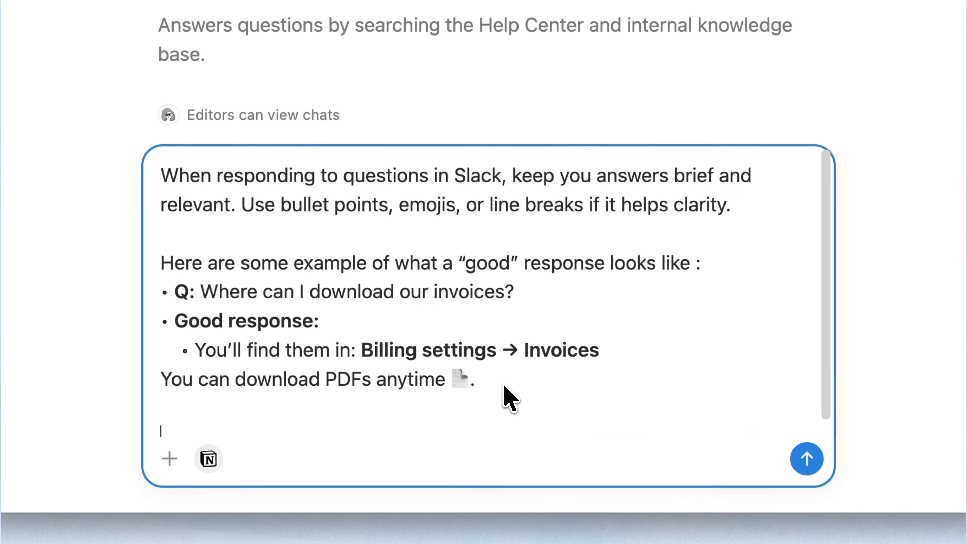
pyautogui.scroll(-1, 504, 383)
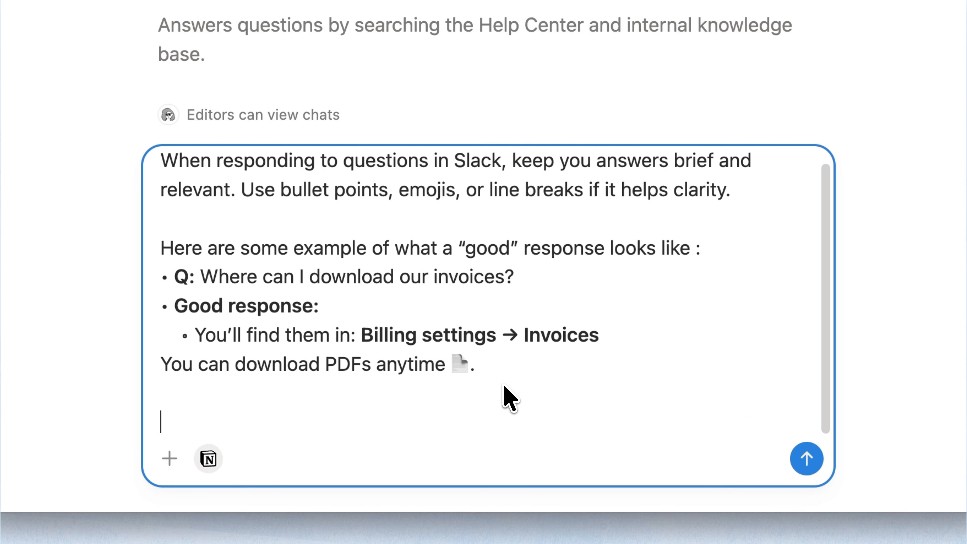
pyautogui.press('super+v')
pyautogui.click(541, 423)
pyautogui.write('@knowledge')
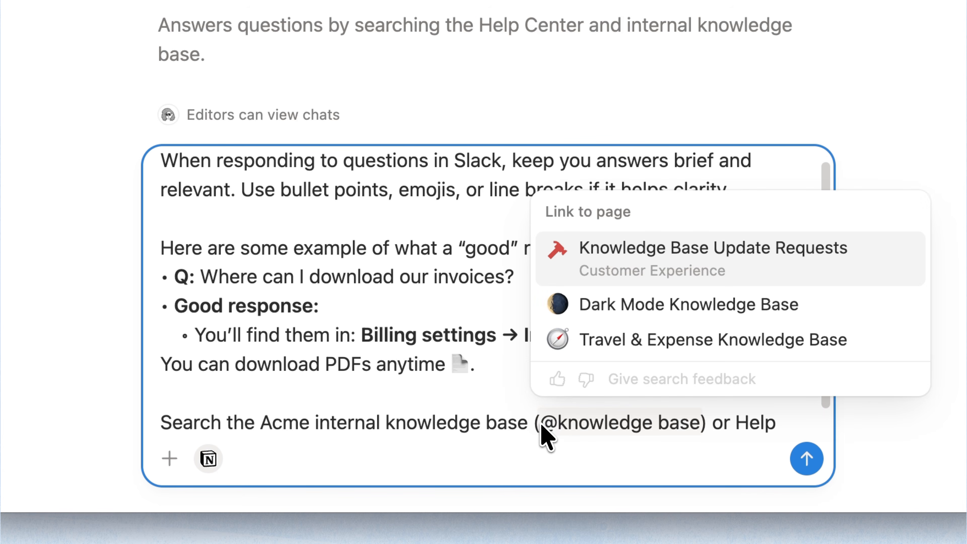
pyautogui.write(' base')
pyautogui.click(798, 308)
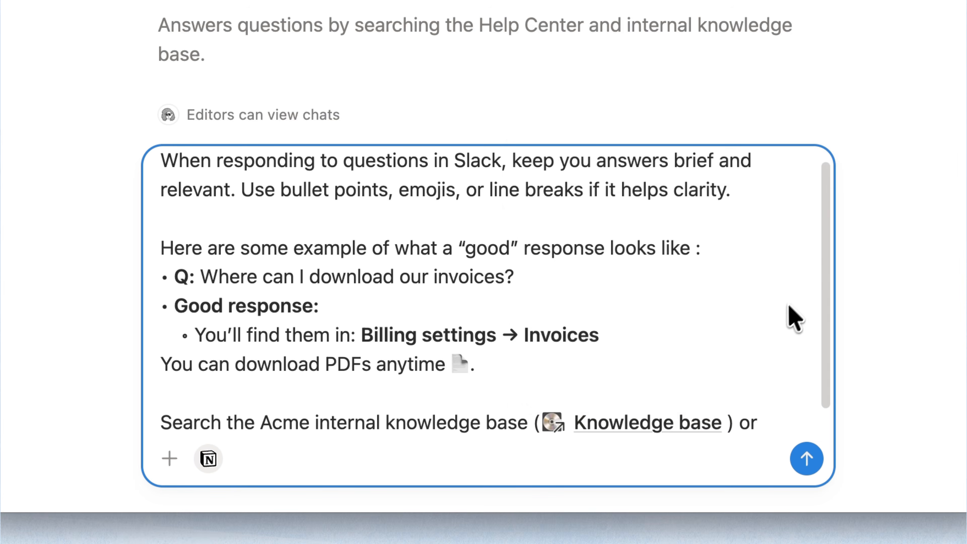
pyautogui.click(267, 424)
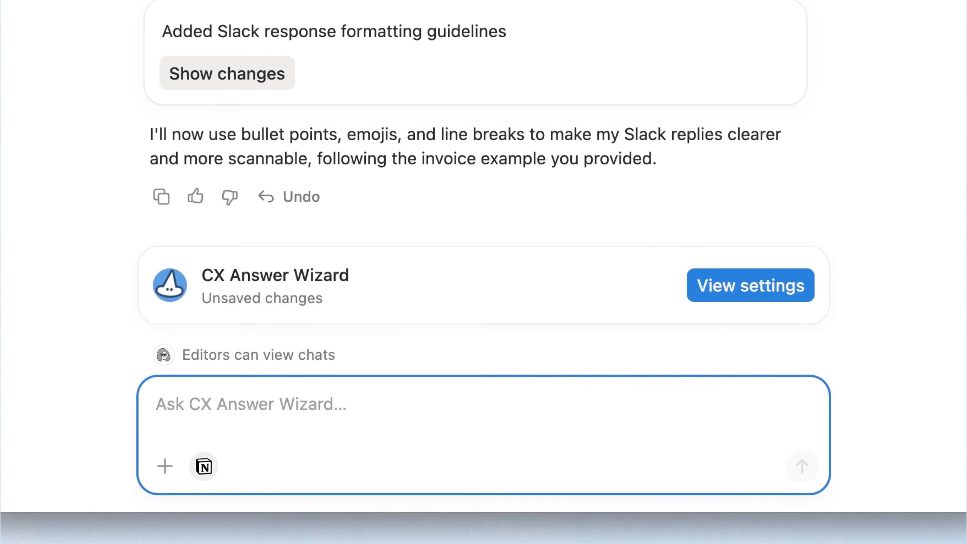
# - Send the if-then rules for help-center answers and unanswerable questions, then open the full Instructions page
pyautogui.write('If the answer exists in the help center, then reply with a short summary and a link')
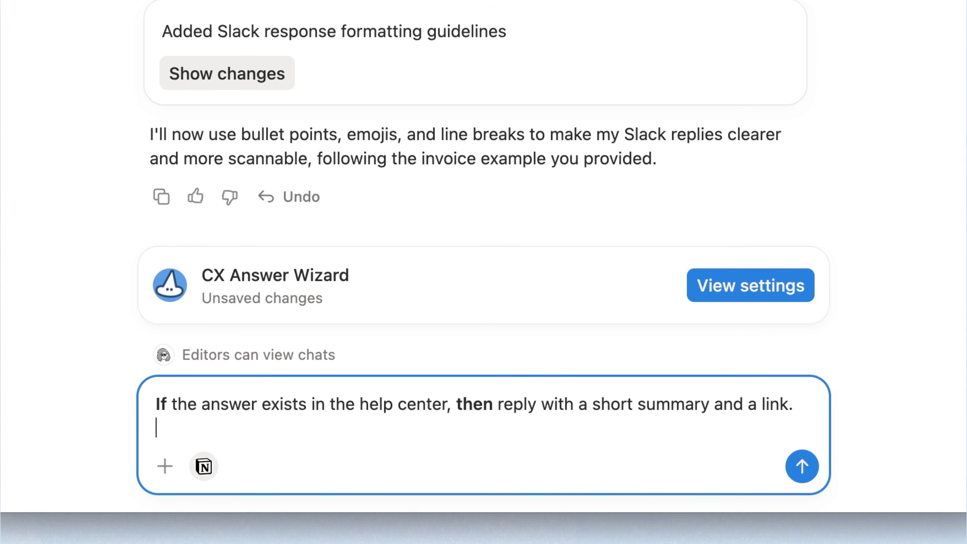
pyautogui.hotkey('shift', 'Return')
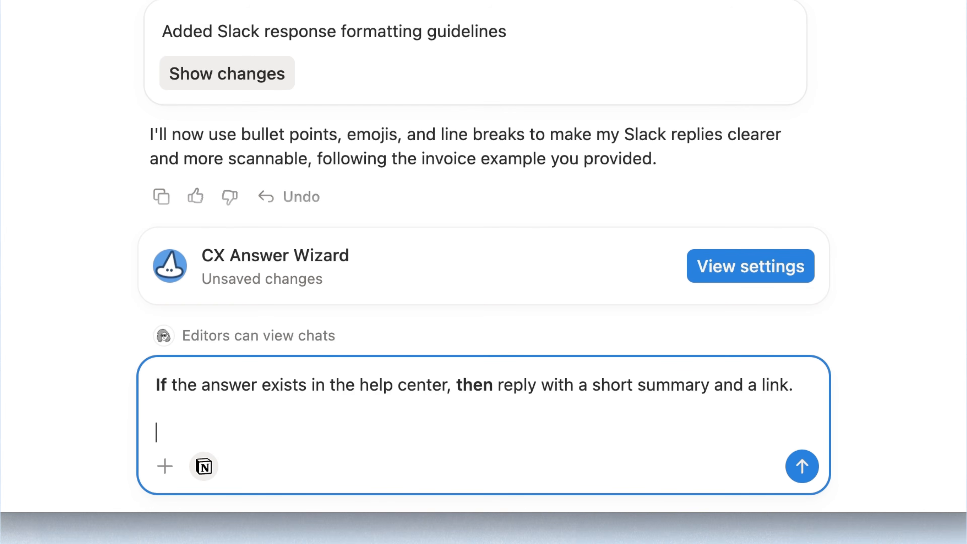
pyautogui.write('If it doesn’t, then say you don’t know and point the question to the right team.')
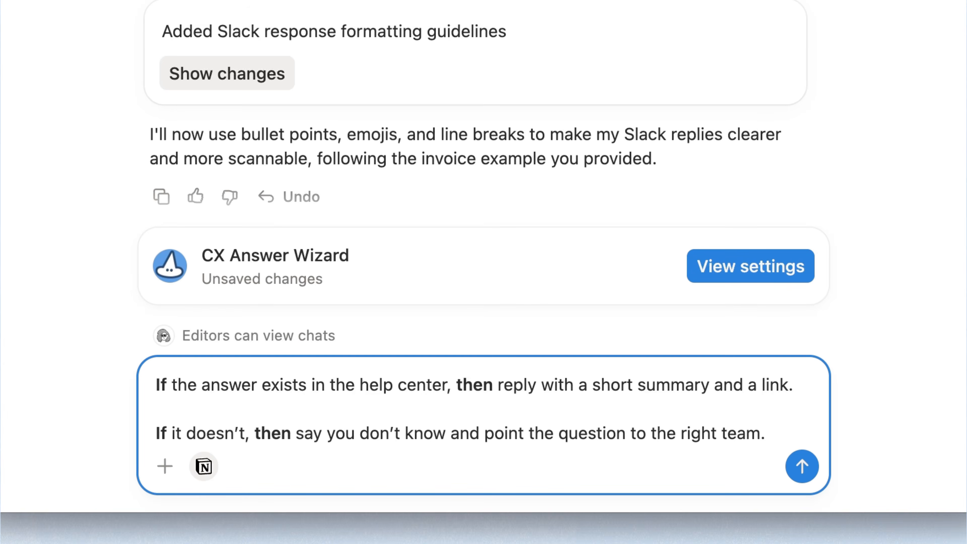
pyautogui.press('Return')
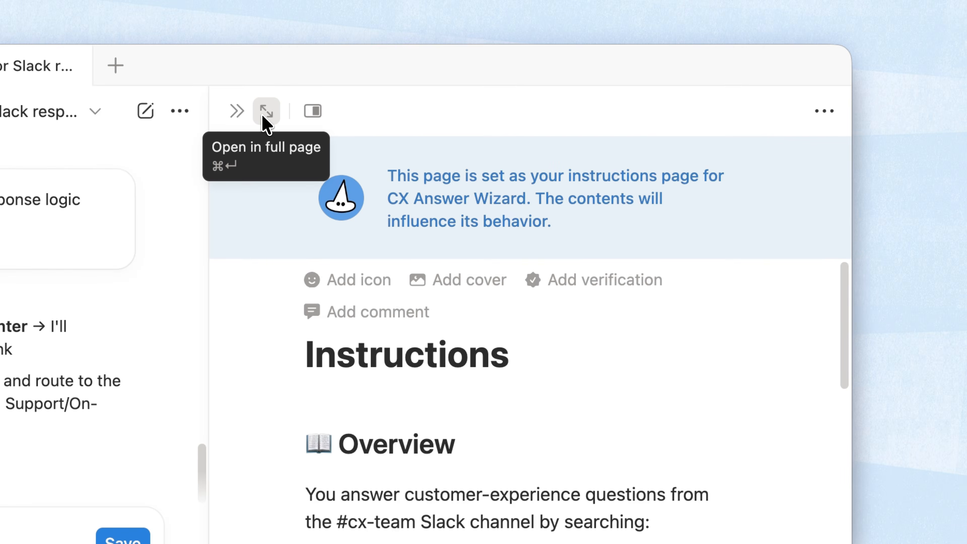
pyautogui.click(265, 114)
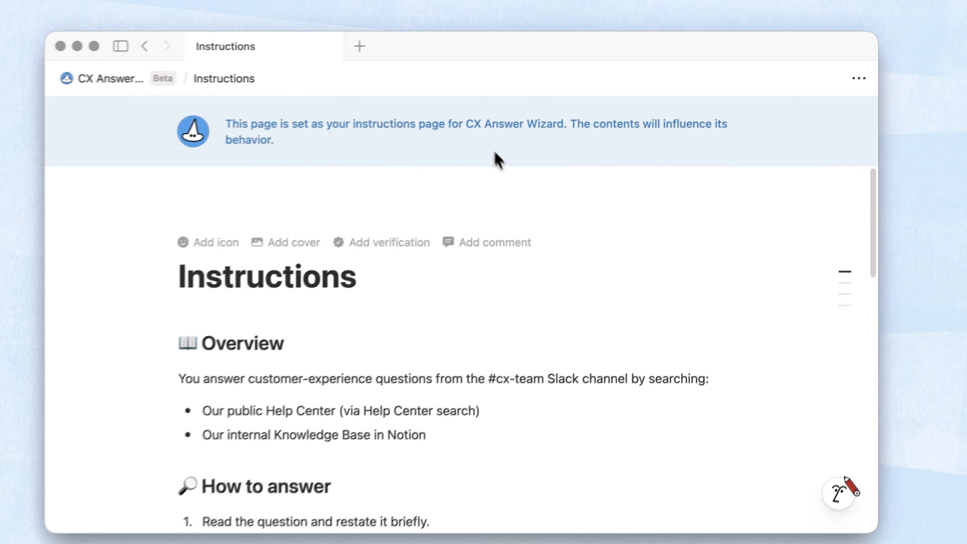
pyautogui.scroll(-3, 567, 280)
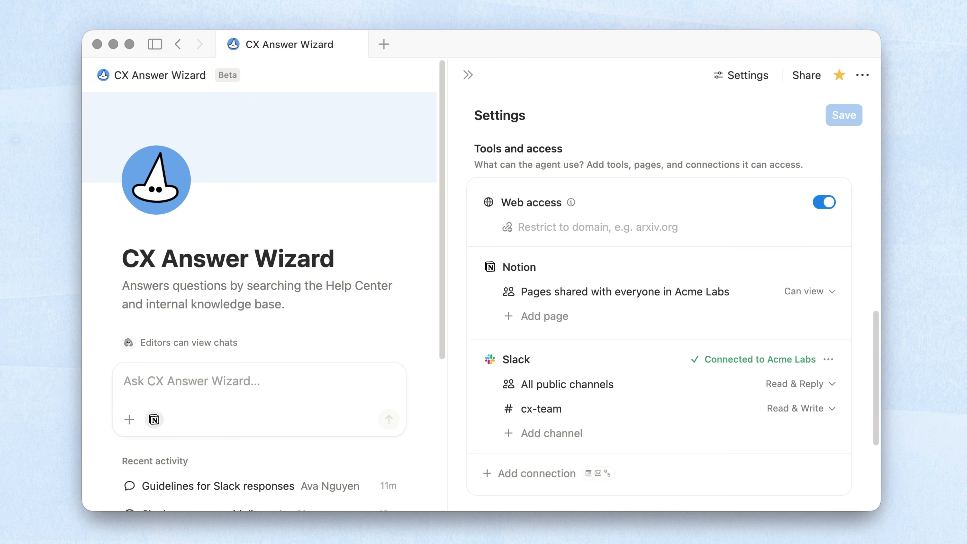
# - Set the Knowledge base to Can view, cx-team to Read & Reply, and keep public channels on Read
pyautogui.scroll(-1, 659, 305)
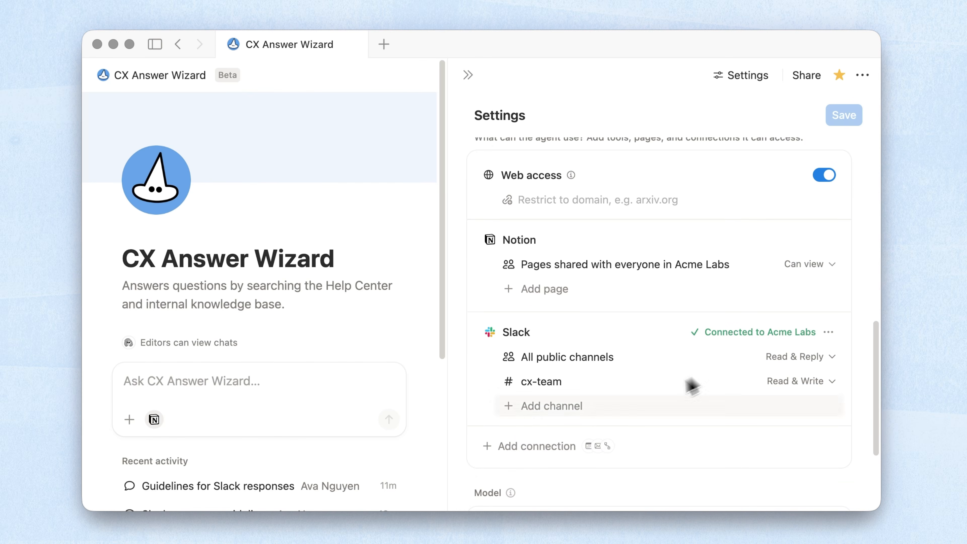
pyautogui.click(565, 445)
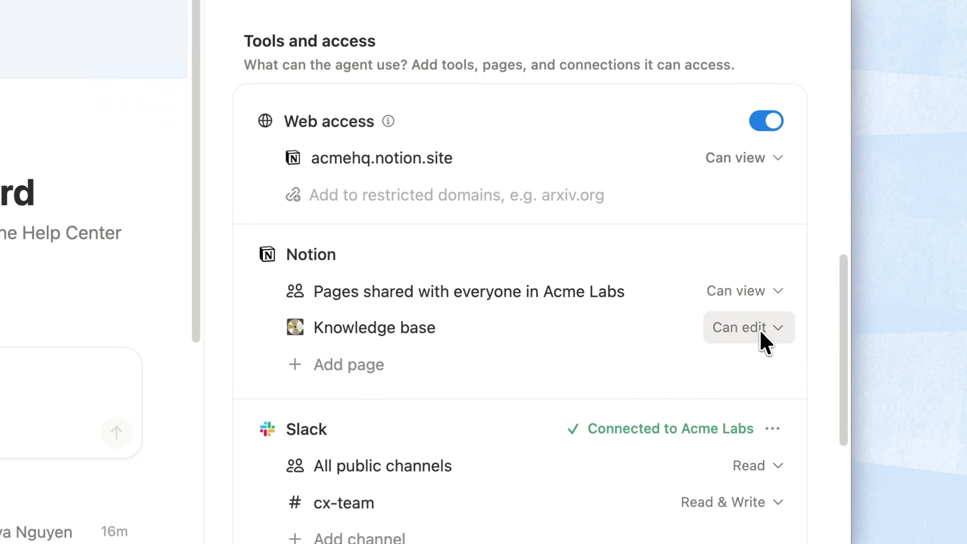
pyautogui.click(821, 351)
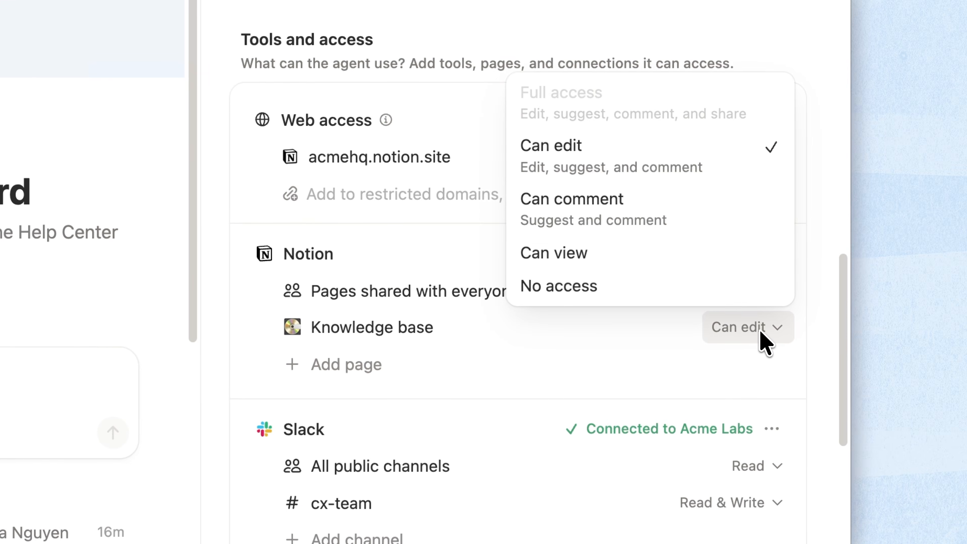
pyautogui.click(707, 249)
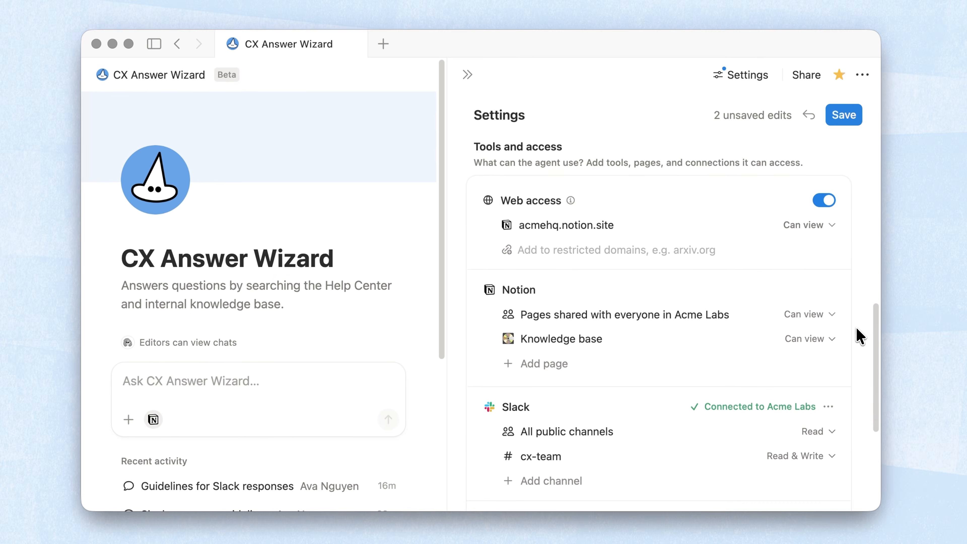
pyautogui.scroll(-3, 861, 337)
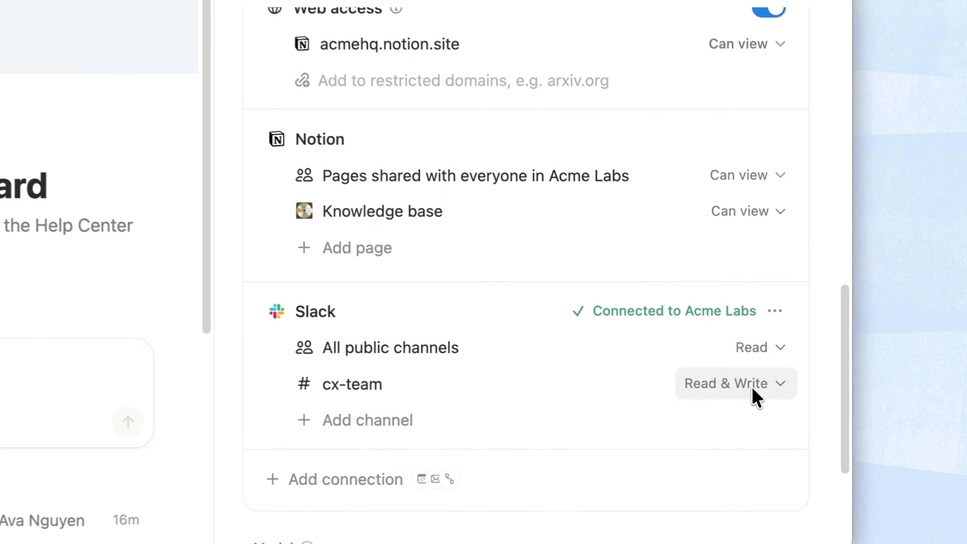
pyautogui.click(814, 396)
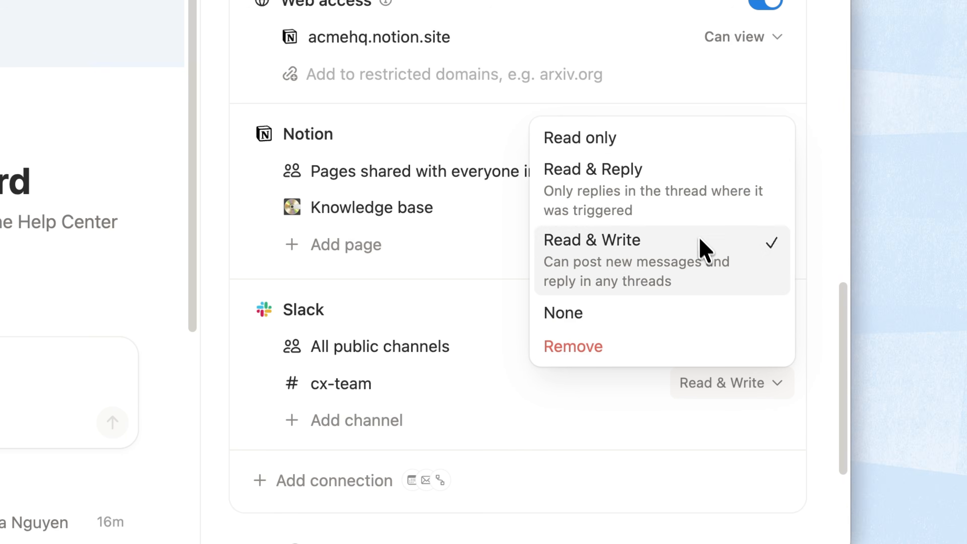
pyautogui.click(697, 220)
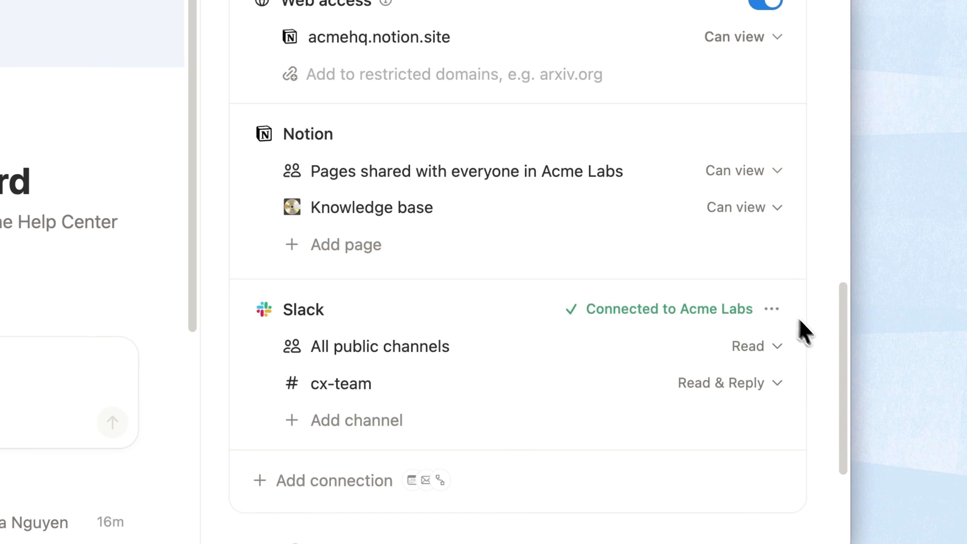
pyautogui.click(777, 347)
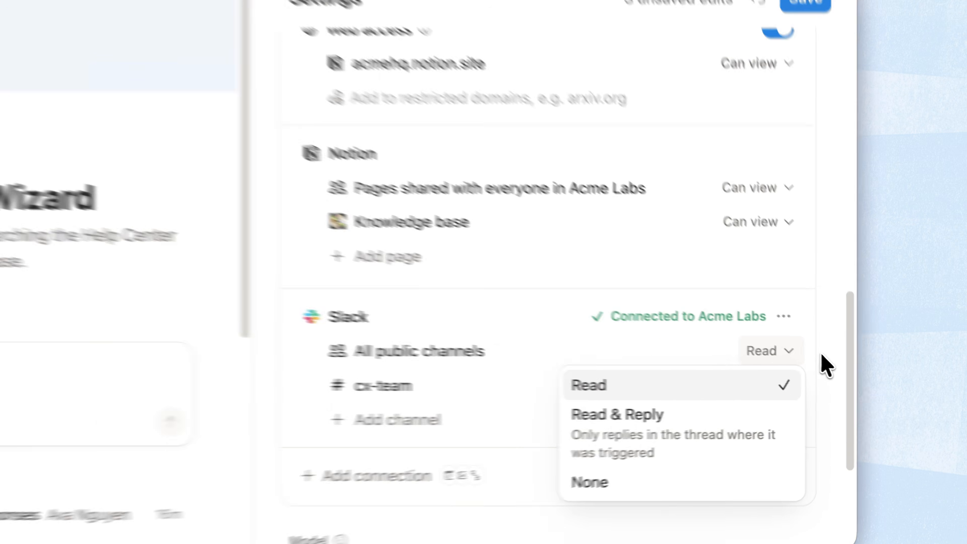
pyautogui.click(813, 349)
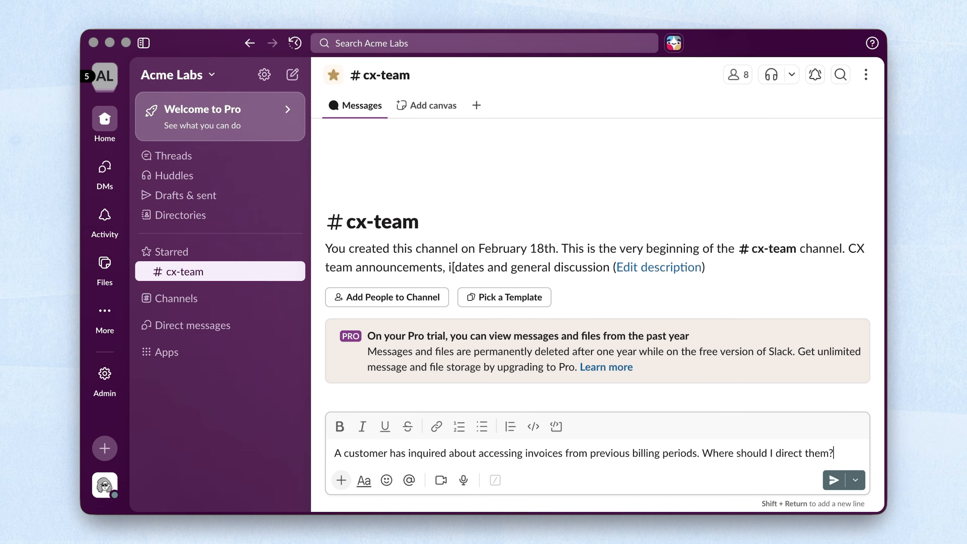
# - Post the question about invoices from previous billing periods in Slack's #cx-team
pyautogui.press('Return')
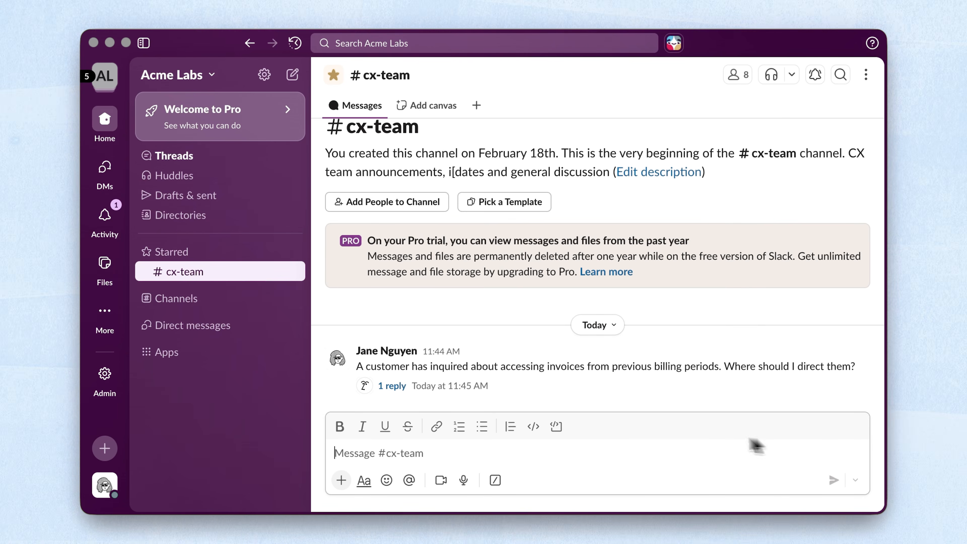
# - Open the '1 reply' thread to read CX Answer Wizard's invoice answer
pyautogui.click(391, 385)
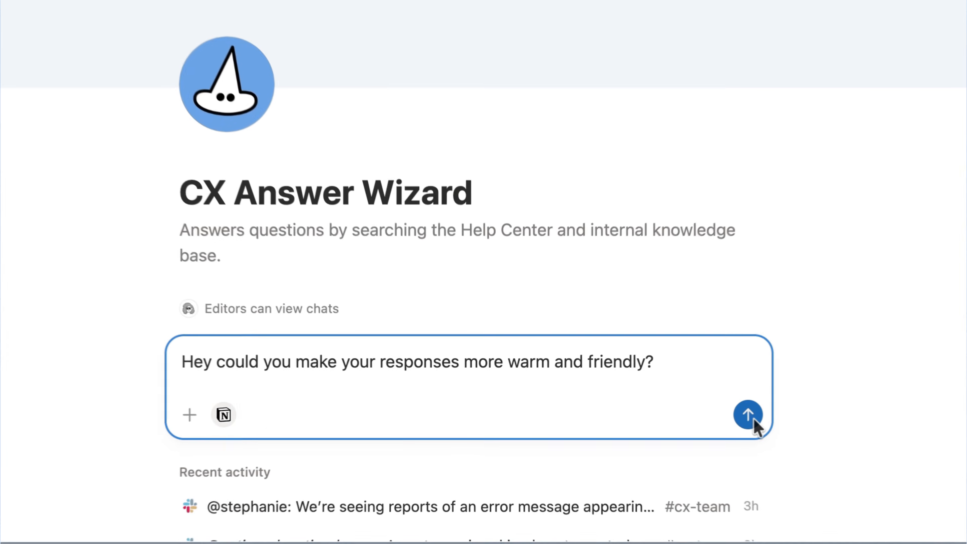
# - Send the question to the agent, then paste the Tone and Style Rules below the last instruction bullet
pyautogui.click(749, 412)
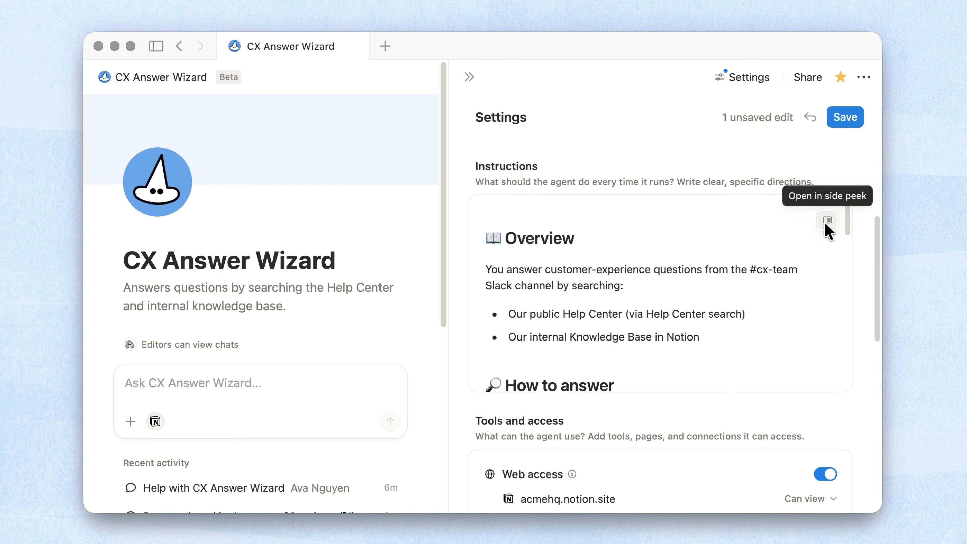
pyautogui.click(827, 221)
pyautogui.scroll(-20, 827, 221)
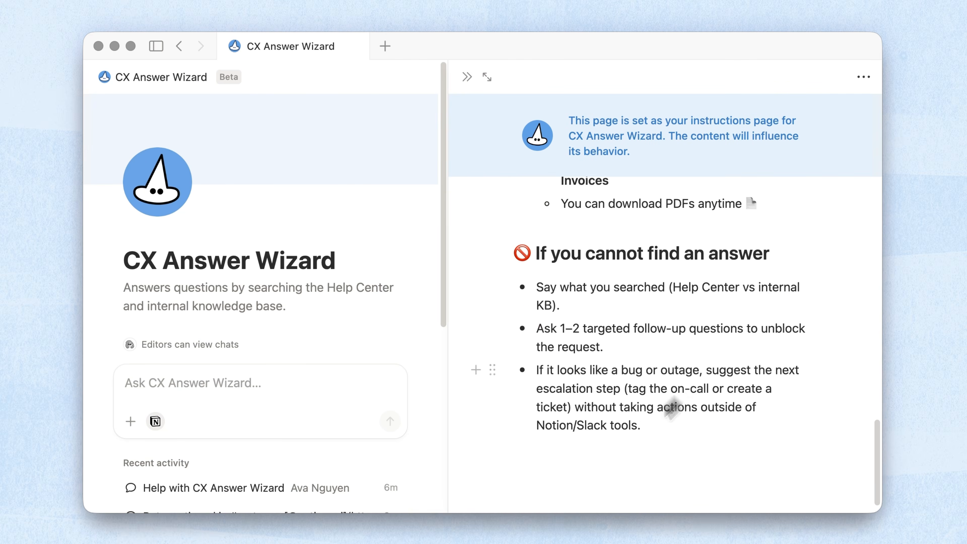
pyautogui.click(597, 476)
pyautogui.press('Return')
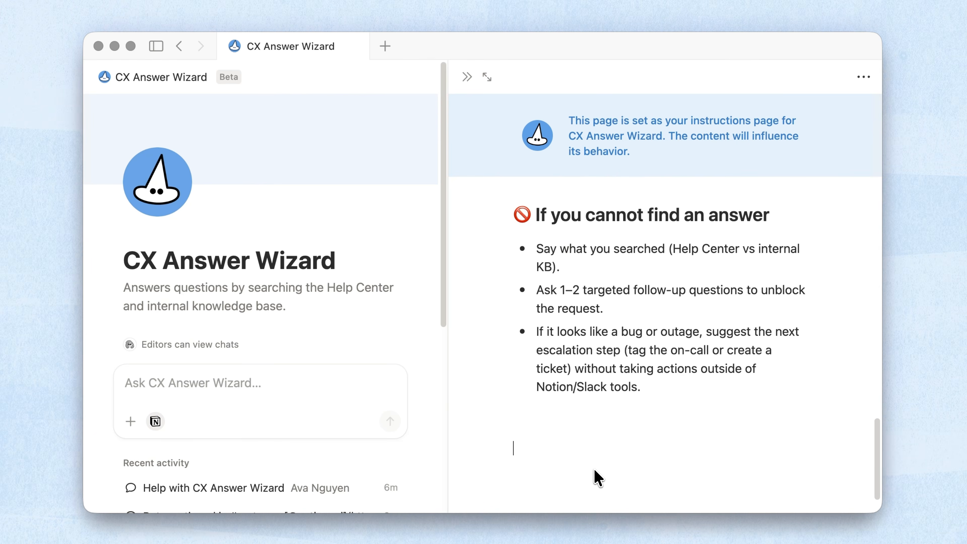
pyautogui.write('Tone and Style Rules: Think: a friendly expert replying in Slack. Be brief, human, and helpful. Remember to be very concise. Remember to ask clarifying questions when needed. Do not respond to messages that are not questions or requests. Do not respond outside of threads.')
pyautogui.scroll(-1, 595, 471)
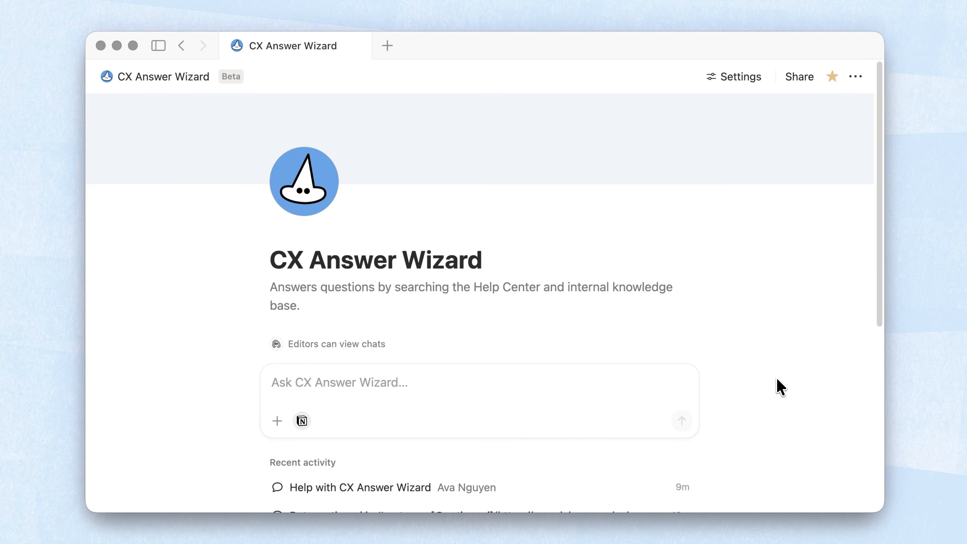
# - Filter the agent's Recent activity to show only Successful runs
pyautogui.scroll(-6, 781, 387)
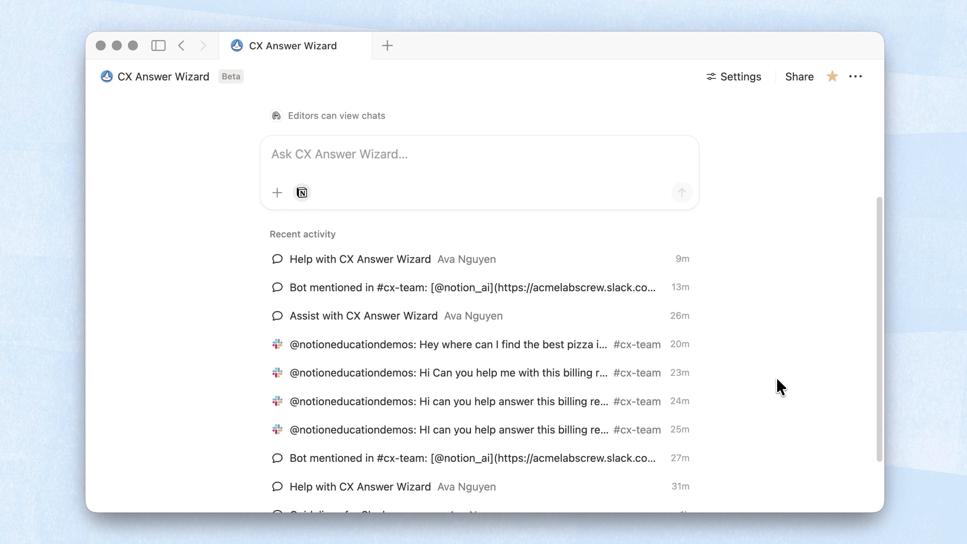
pyautogui.click(685, 235)
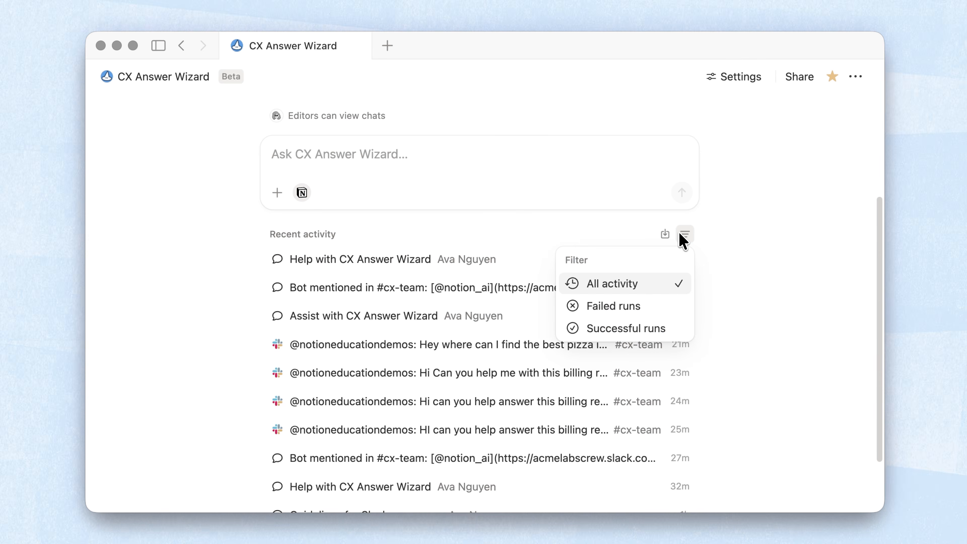
pyautogui.click(676, 329)
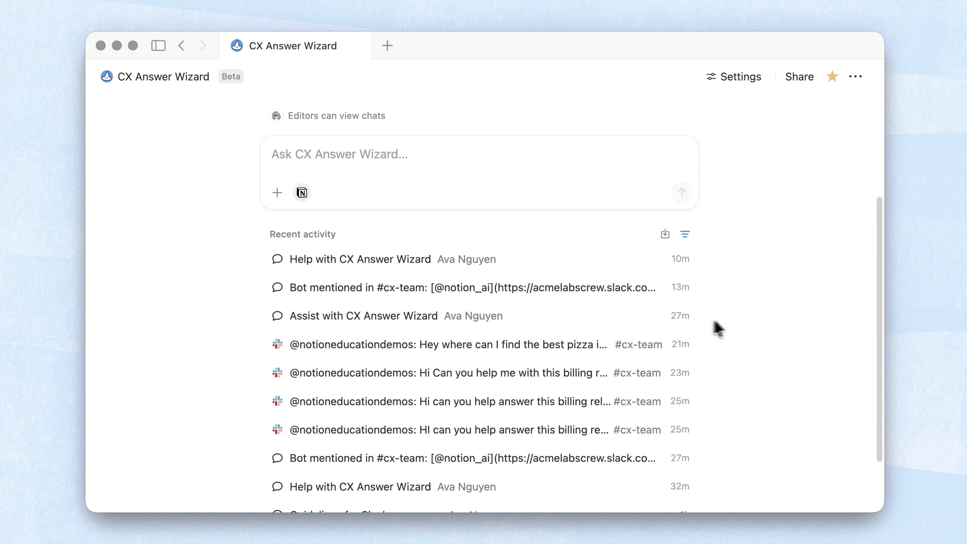
# - Open the CX Answer Wizard's Version history from the agent's ••• menu
pyautogui.scroll(5, 766, 325)
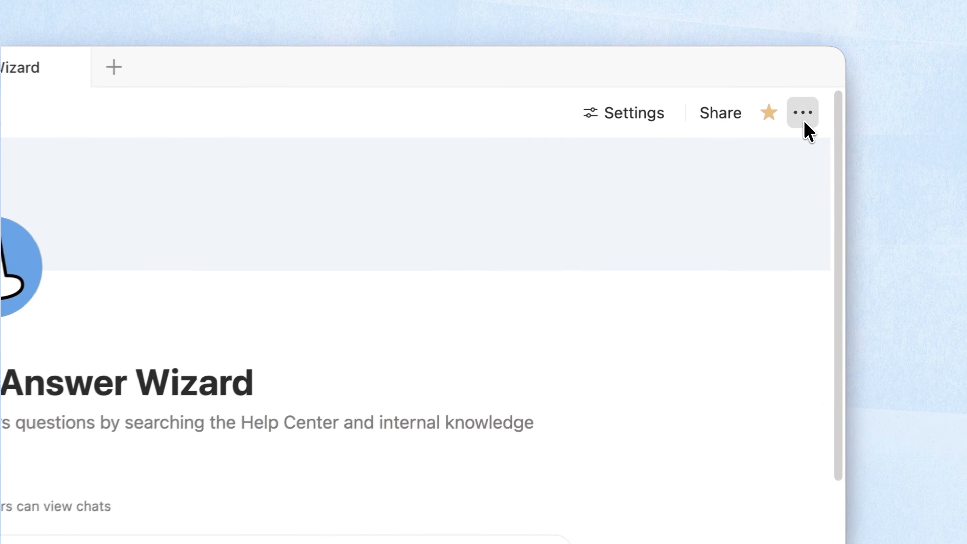
pyautogui.click(855, 82)
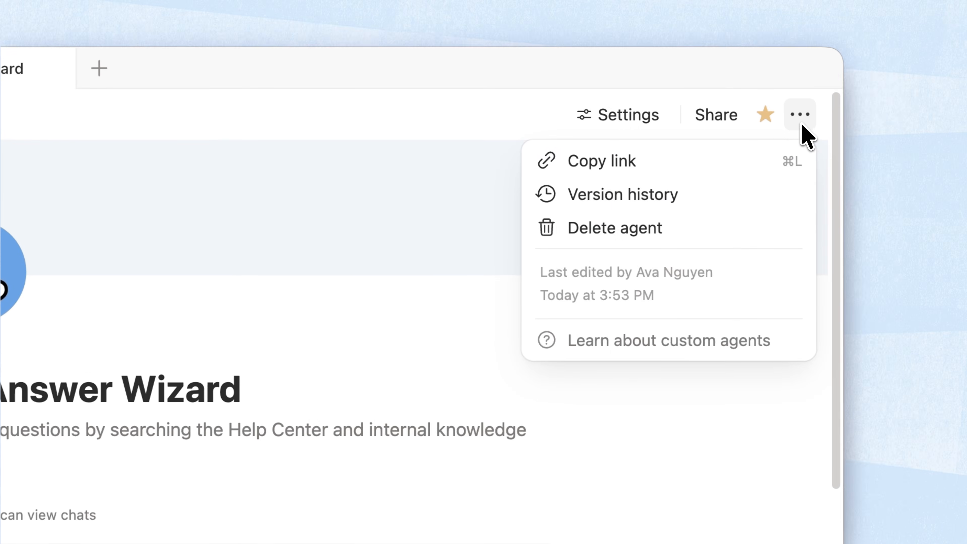
pyautogui.click(750, 195)
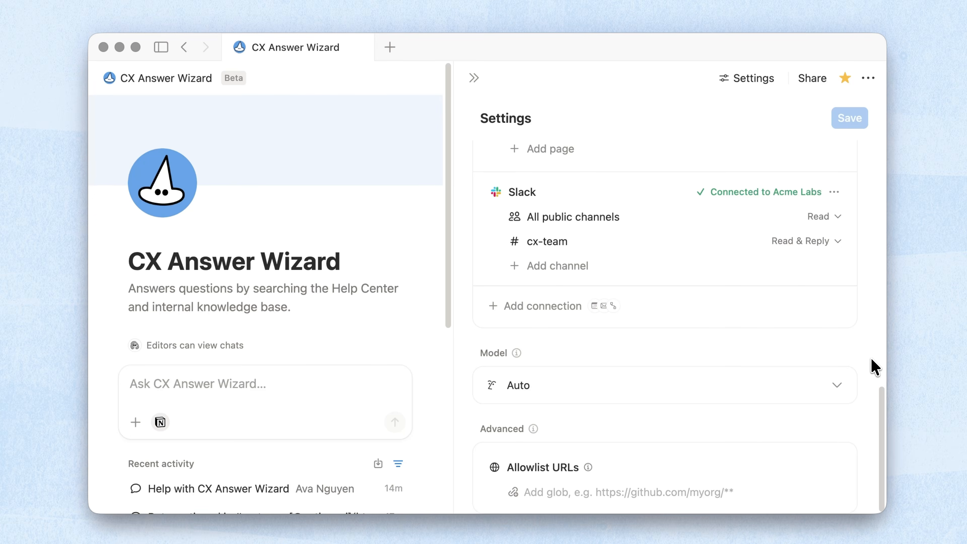
pyautogui.click(839, 387)
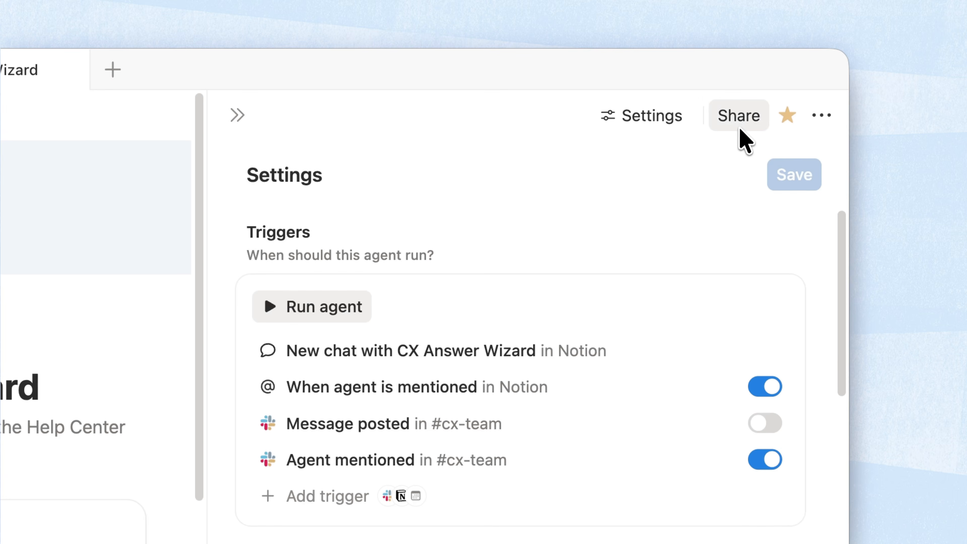
# - Change General access from 'Only people invited' to 'Everyone at Acme Labs' with Can View and Interact
pyautogui.click(740, 128)
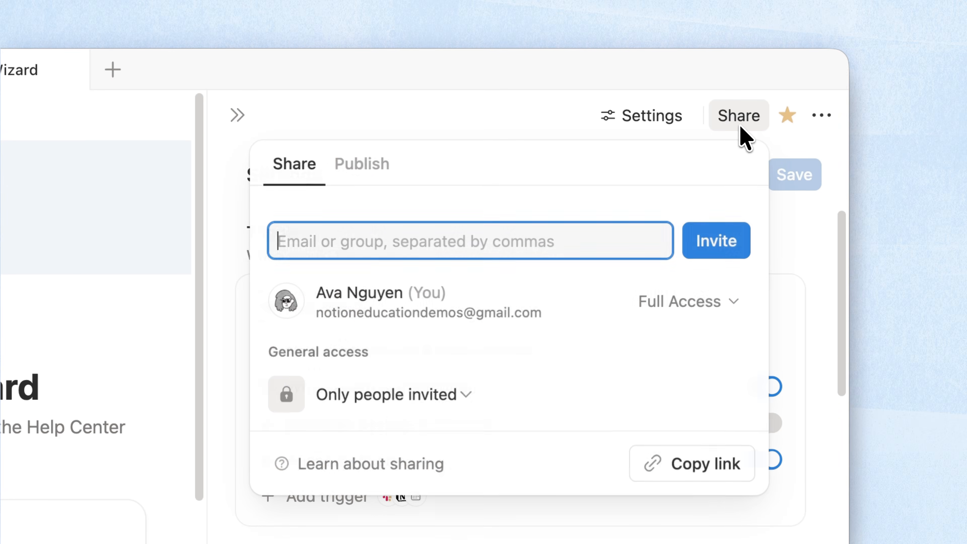
pyautogui.click(548, 404)
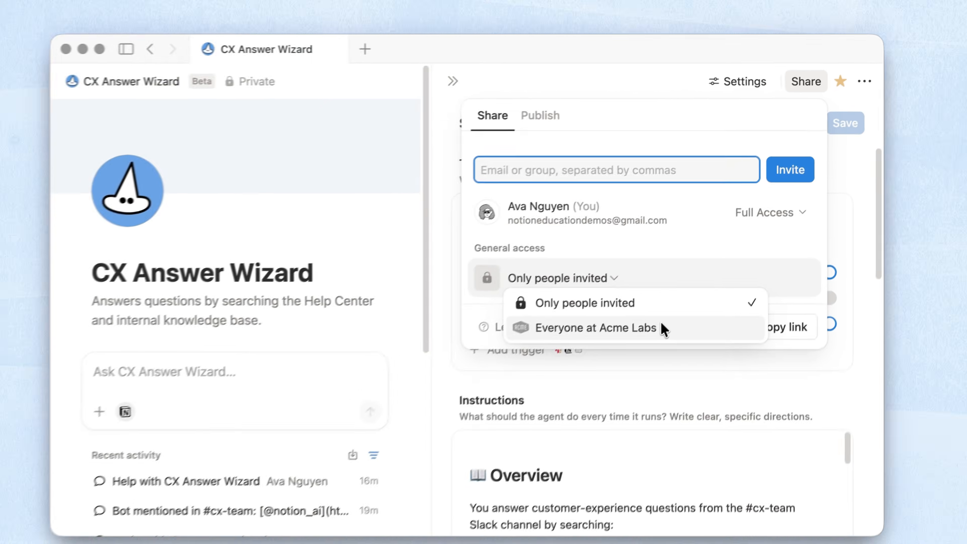
pyautogui.click(568, 431)
pyautogui.click(596, 377)
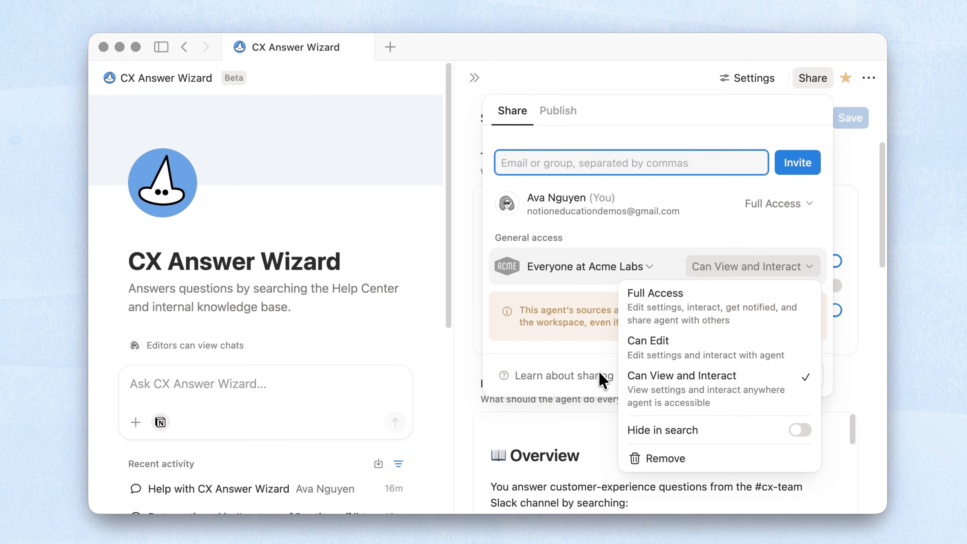